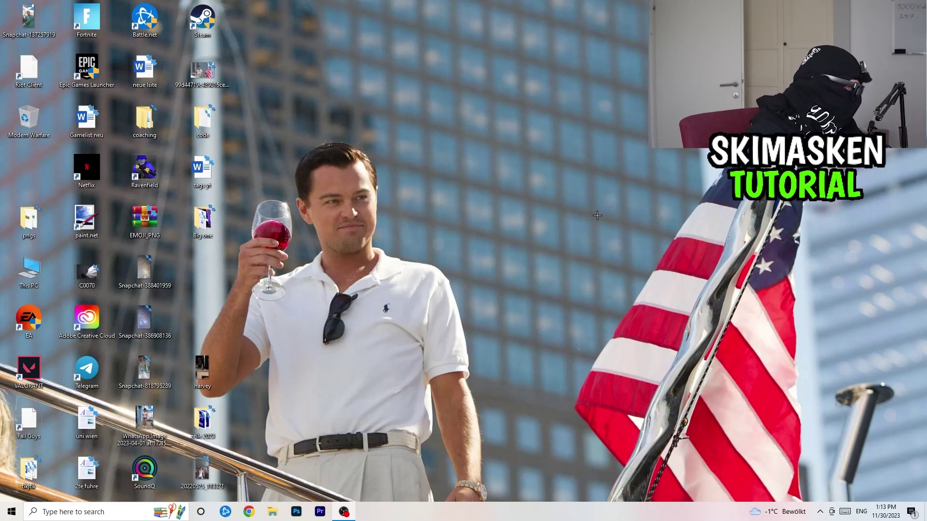
Step: Open the Windows gaming settings and check whether Game Mode is turned on
click(11, 512)
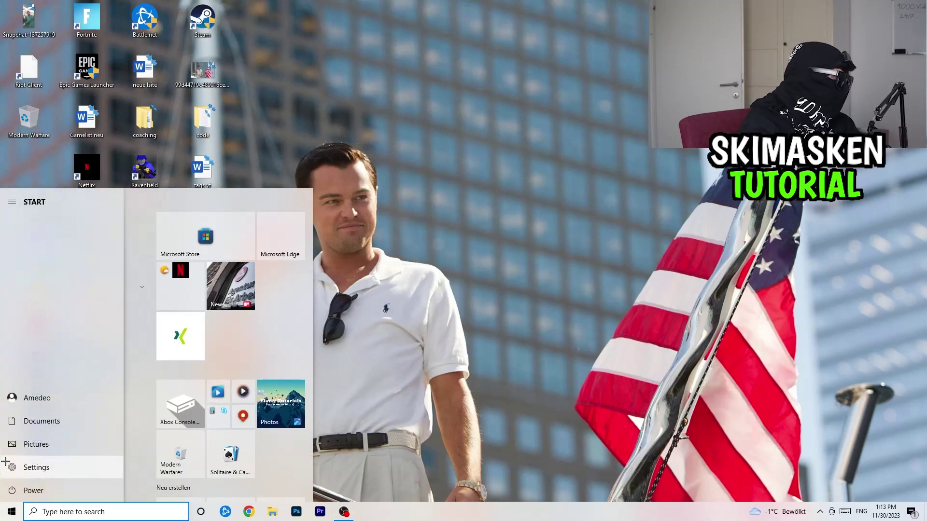
click(6, 464)
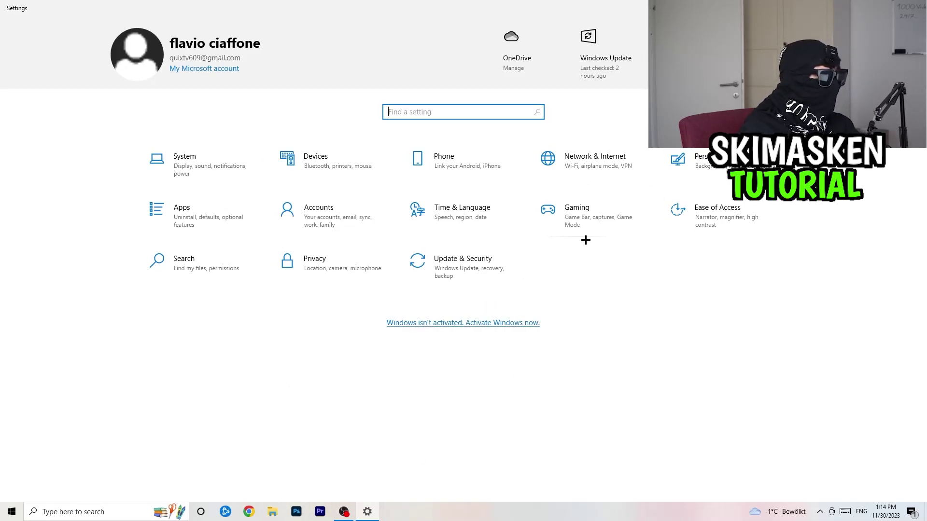
click(597, 219)
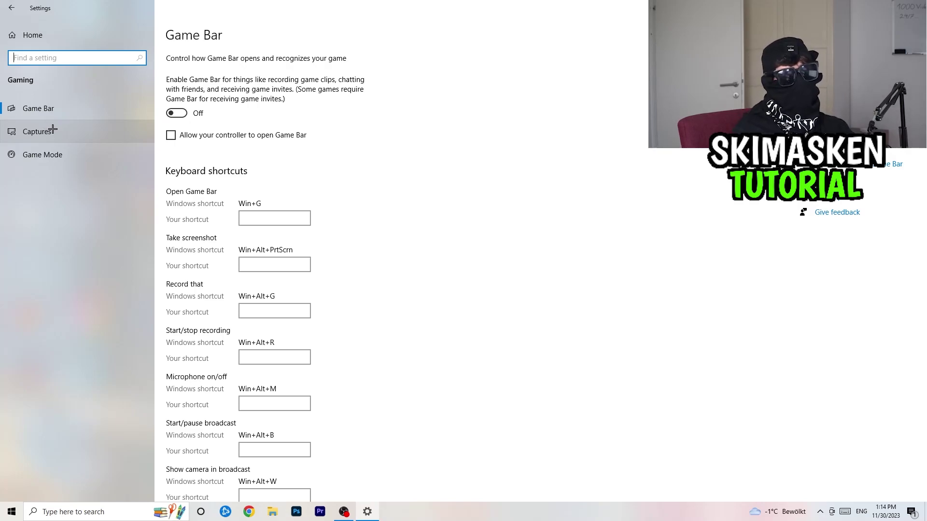
click(65, 161)
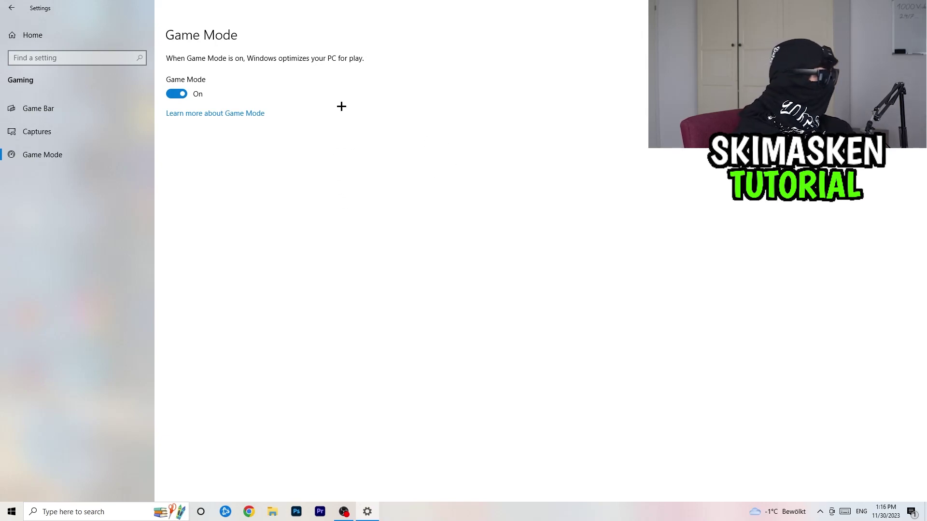
Step: Go to the system display settings and review the scaling and resolution options for display 1
click(11, 7)
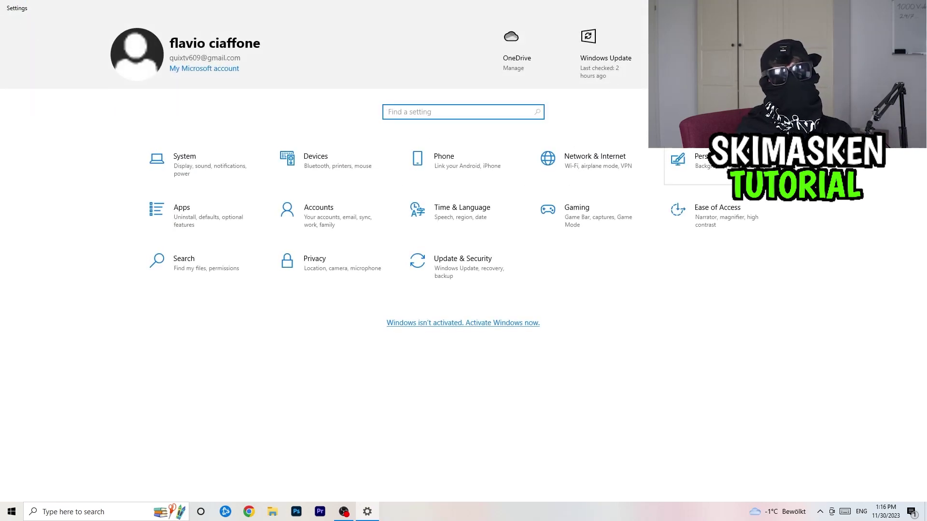
click(207, 166)
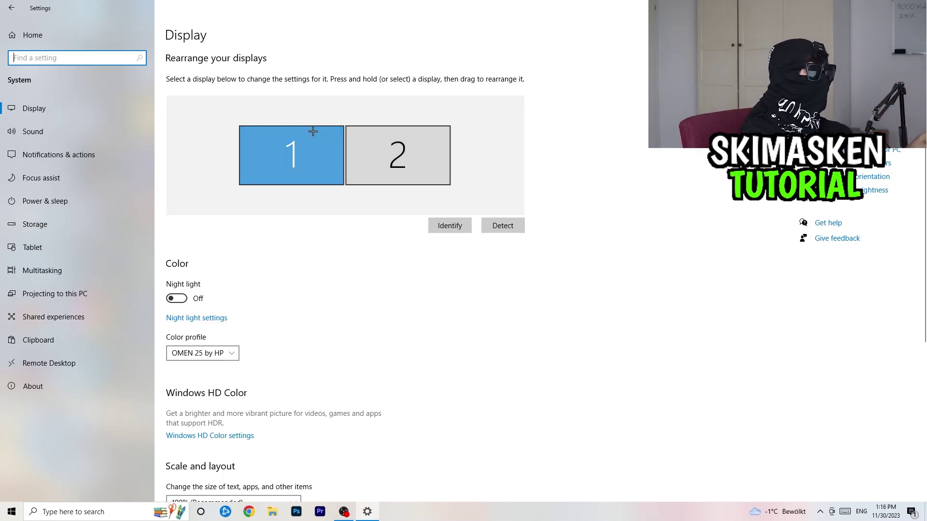
scroll(381, 201, down, 5)
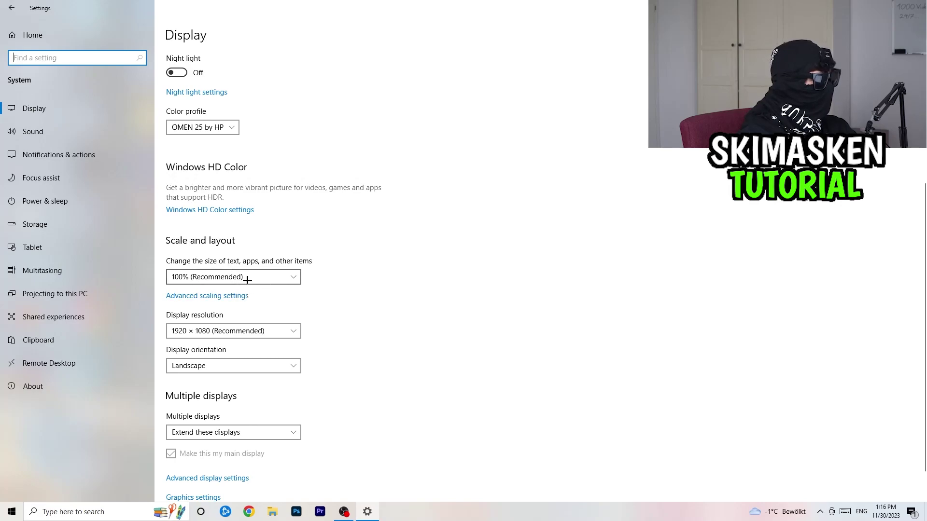
click(296, 276)
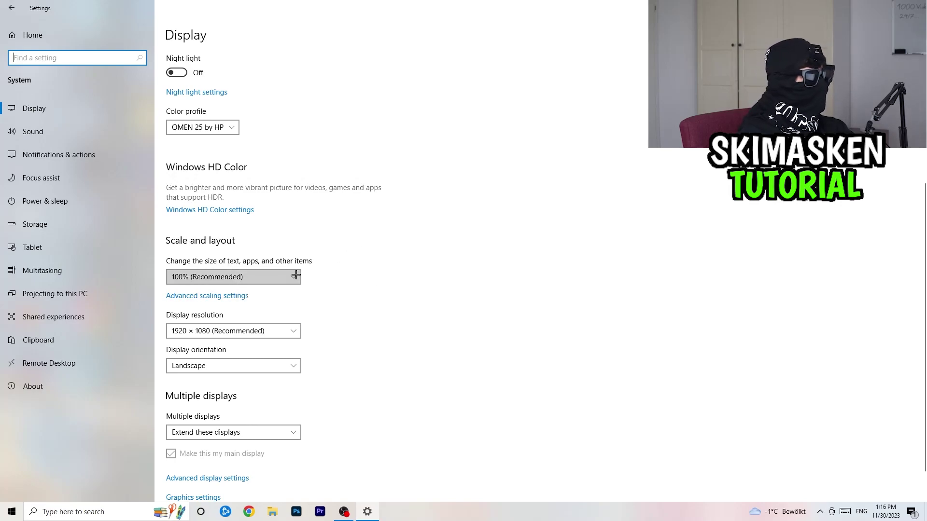
click(571, 214)
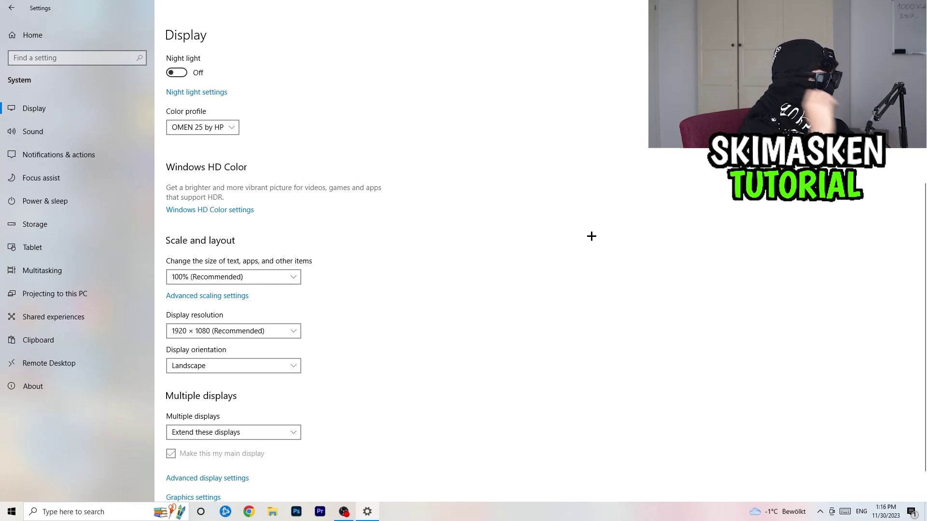
scroll(246, 352, down, 2)
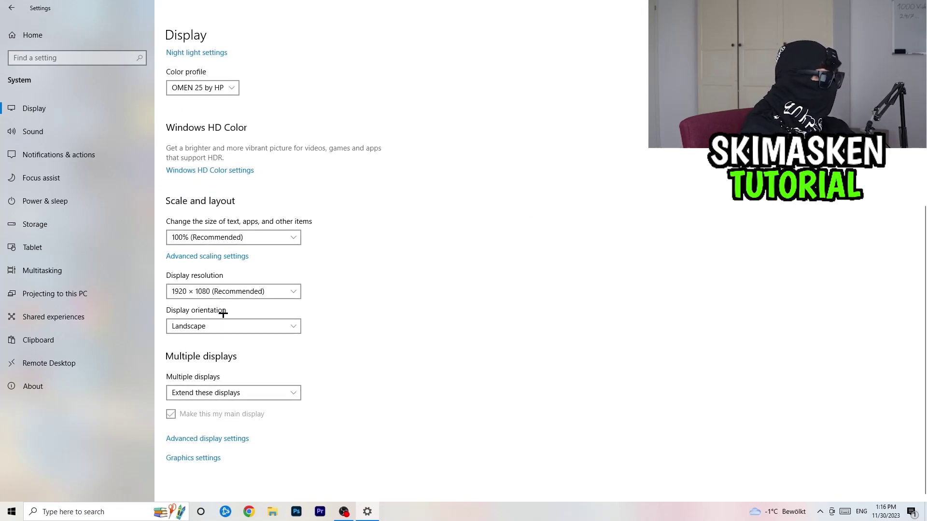
click(256, 291)
click(477, 282)
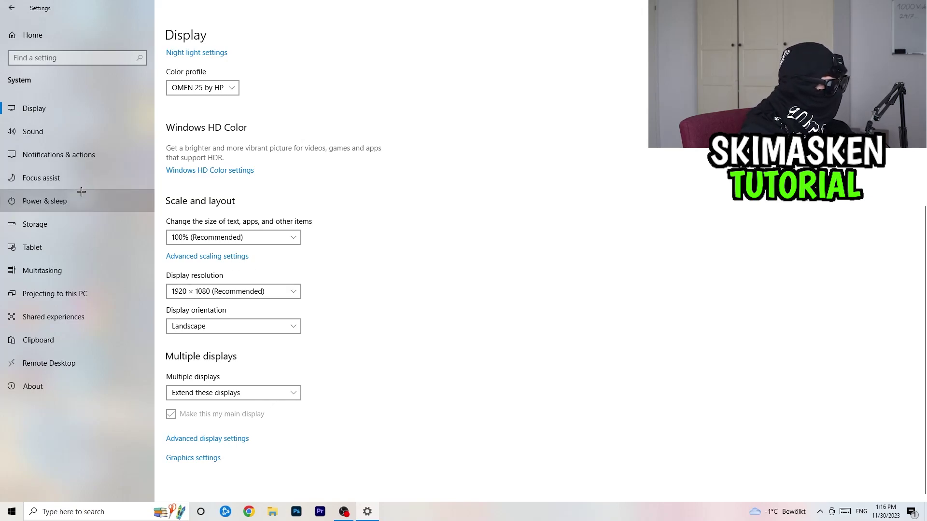
Step: Review the available power plans through the additional power settings of Power & sleep, and close both windows
click(141, 200)
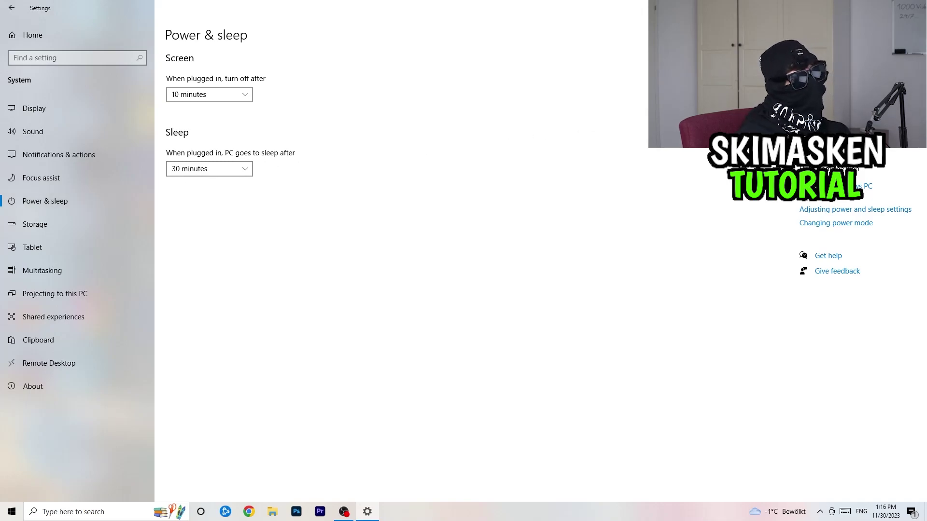
click(828, 168)
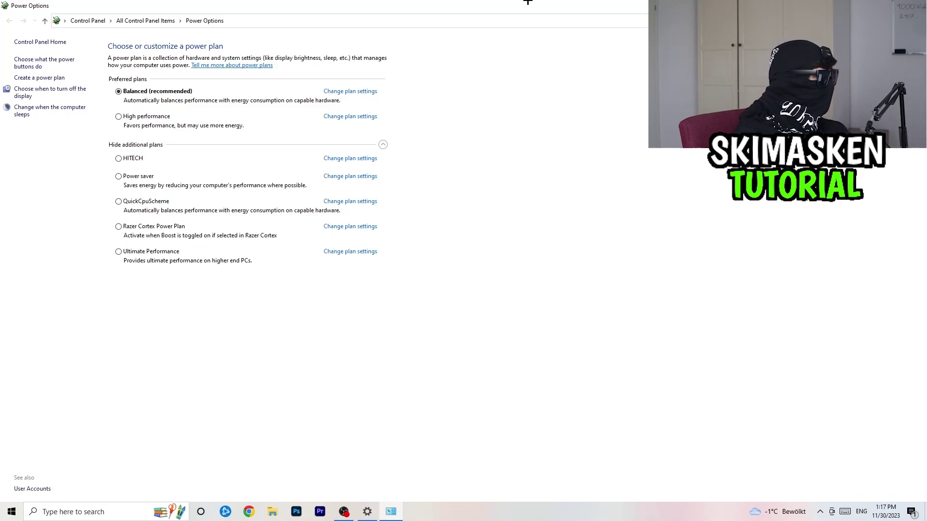
key(alt+F4)
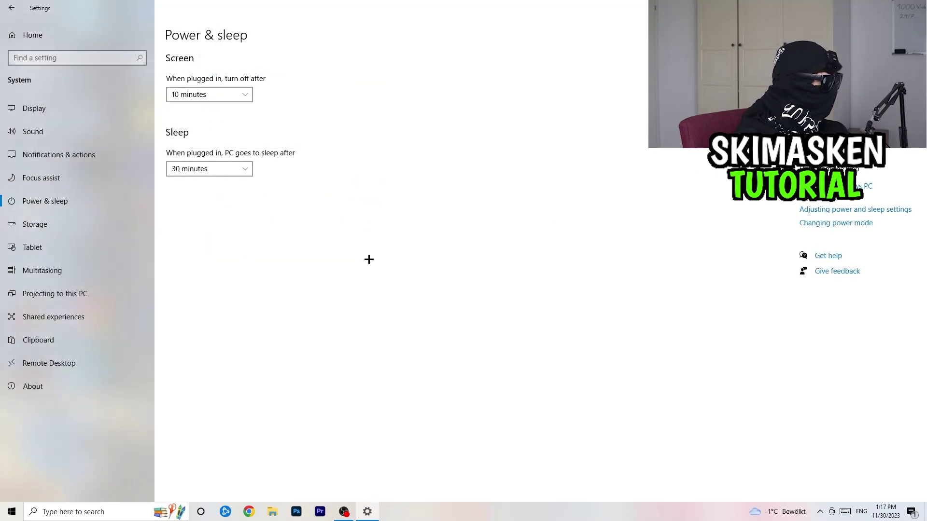
key(alt+F4)
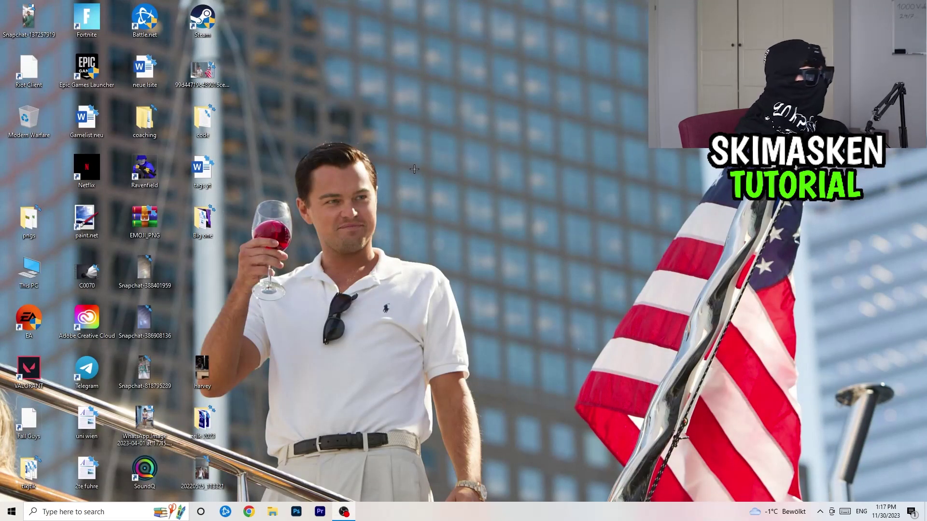
Step: Move the Steam shortcut to an empty area of the desktop and open its compatibility properties
drag(205, 24, 426, 155)
click(466, 106)
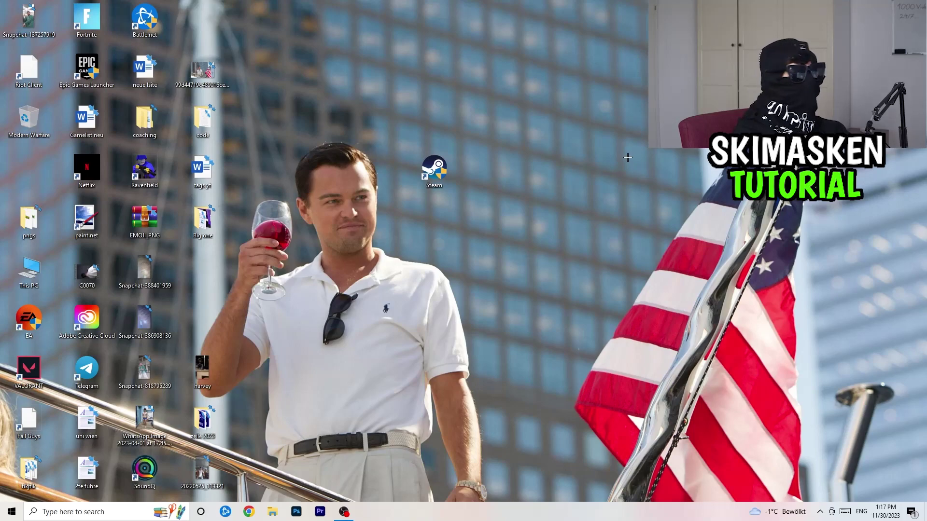
right_click(437, 164)
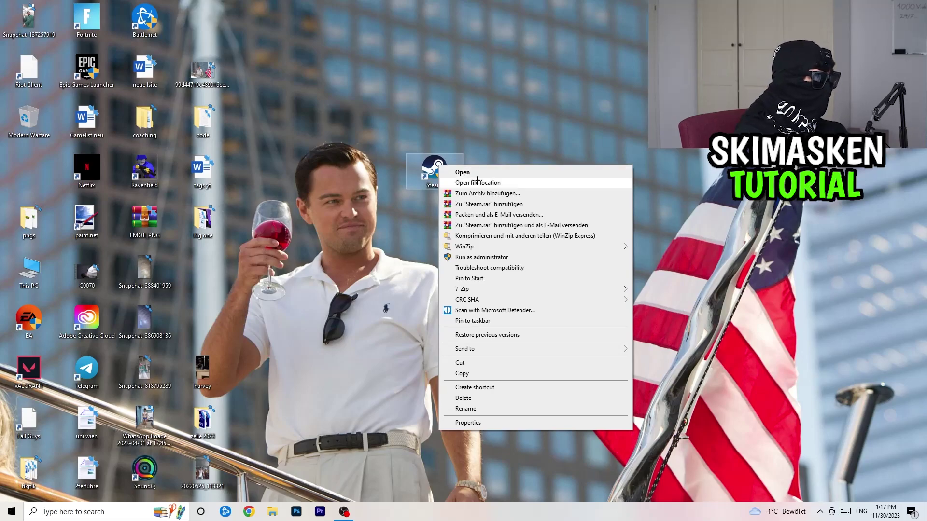
click(468, 424)
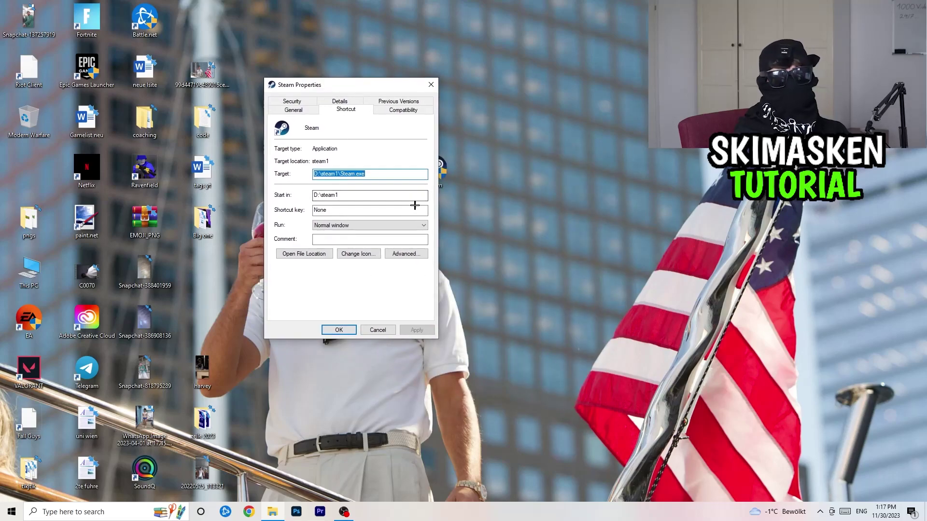
click(412, 114)
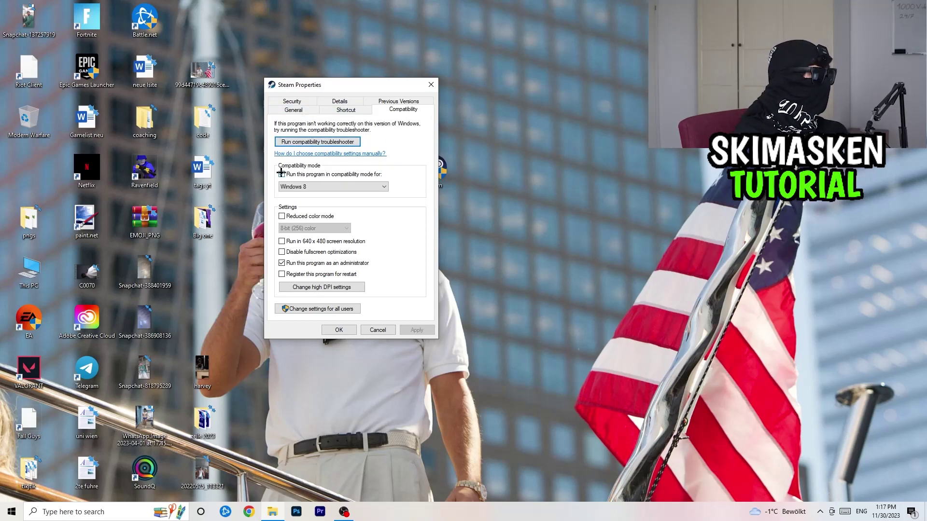
Step: Review the Windows versions offered for Steam's compatibility mode, keep Windows 8 and confirm the properties
click(314, 186)
click(421, 210)
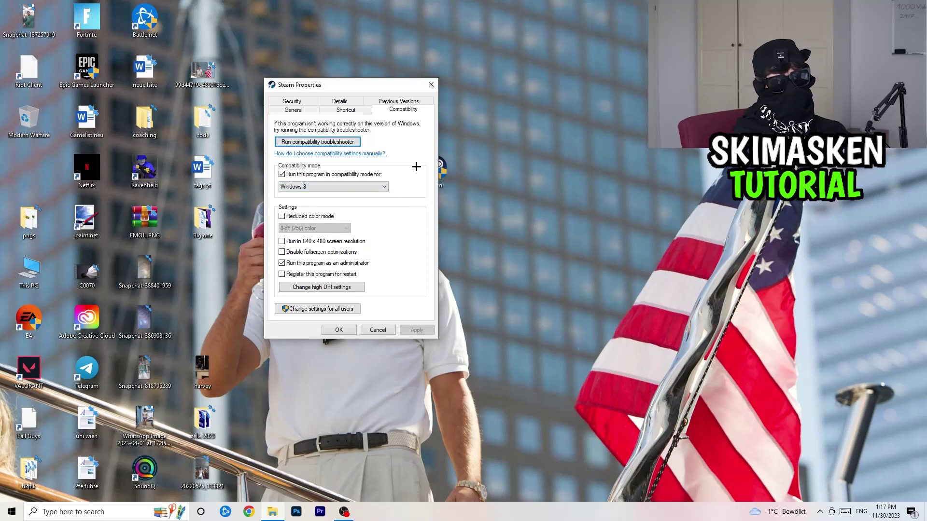
click(388, 186)
click(414, 175)
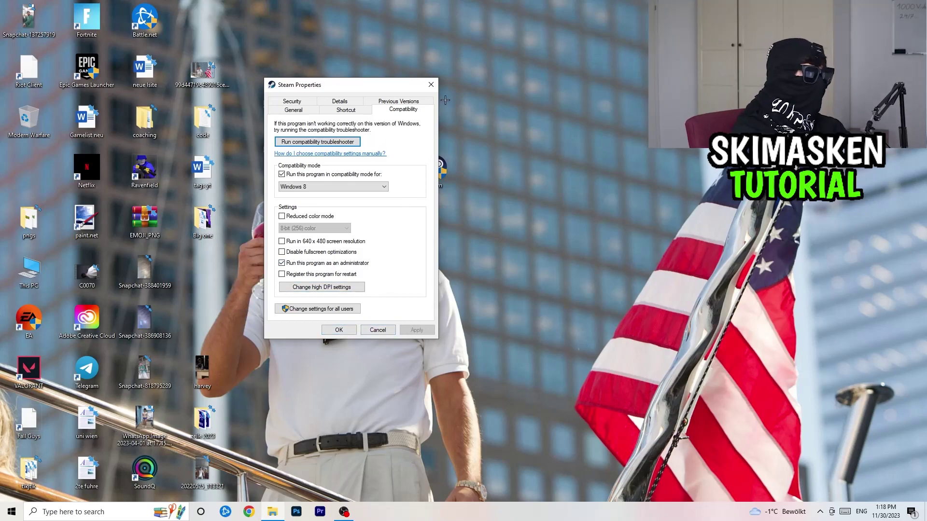
click(338, 330)
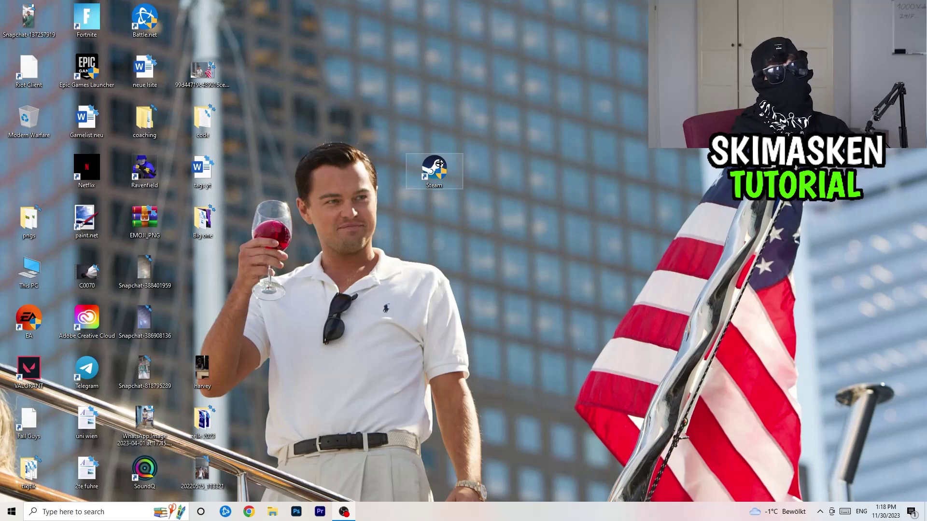
Step: Recheck the Steam shortcut's compatibility properties, close them and return the shortcut to its place beside Battle.net
drag(440, 163, 498, 163)
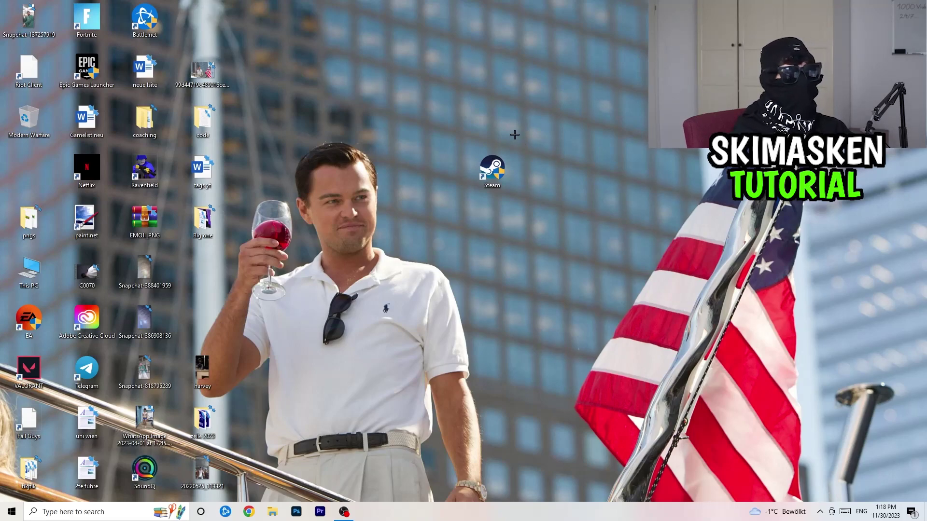
drag(506, 182, 391, 182)
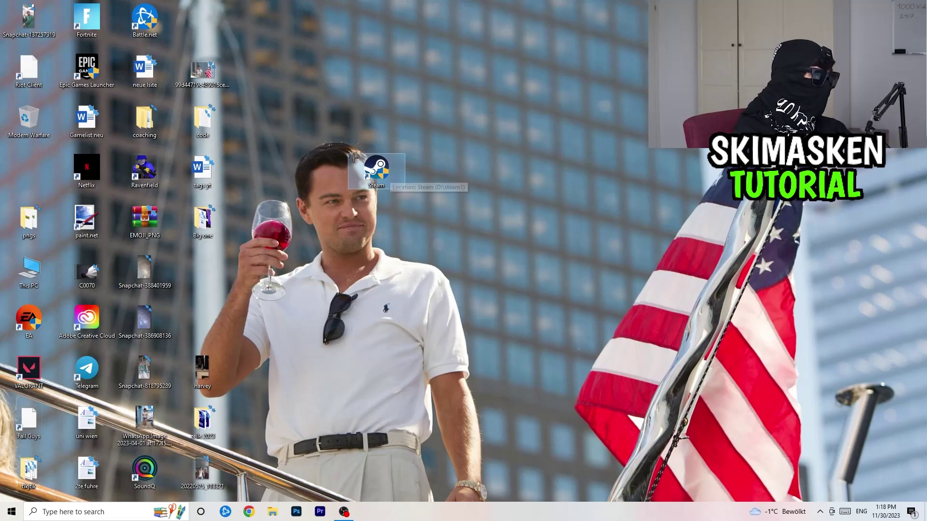
right_click(375, 170)
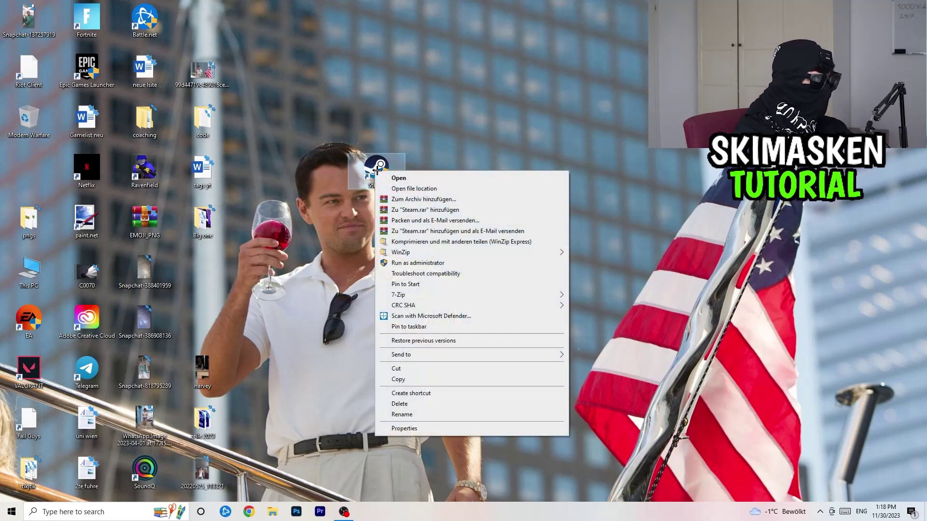
click(404, 428)
click(545, 178)
right_click(367, 170)
click(400, 425)
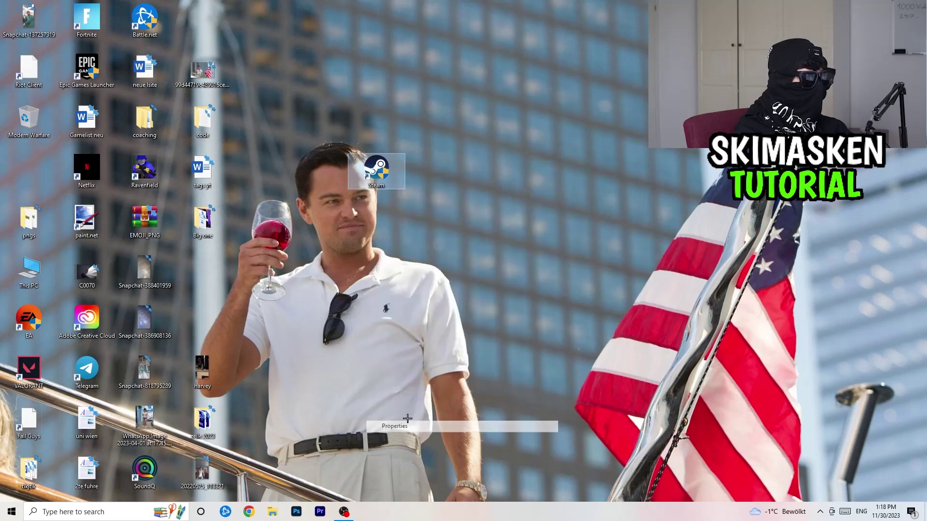
click(497, 199)
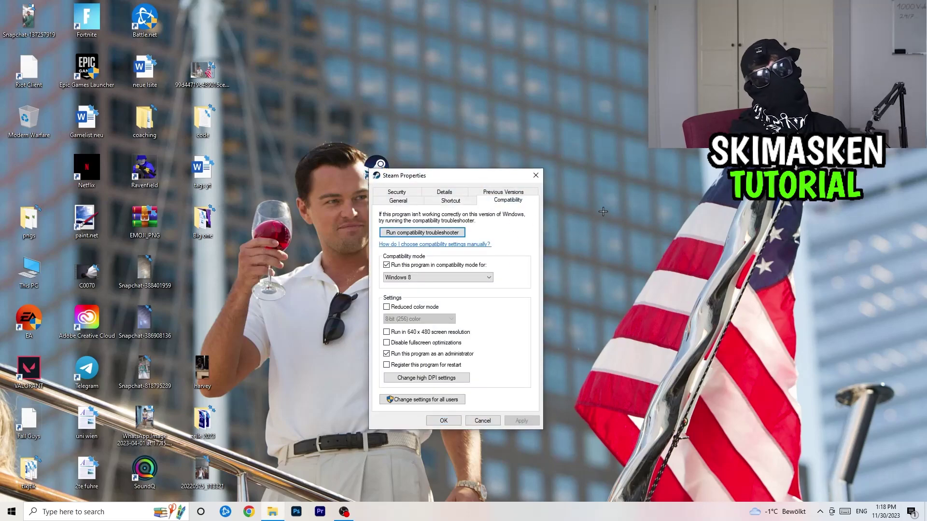
click(536, 175)
drag(396, 170, 215, 19)
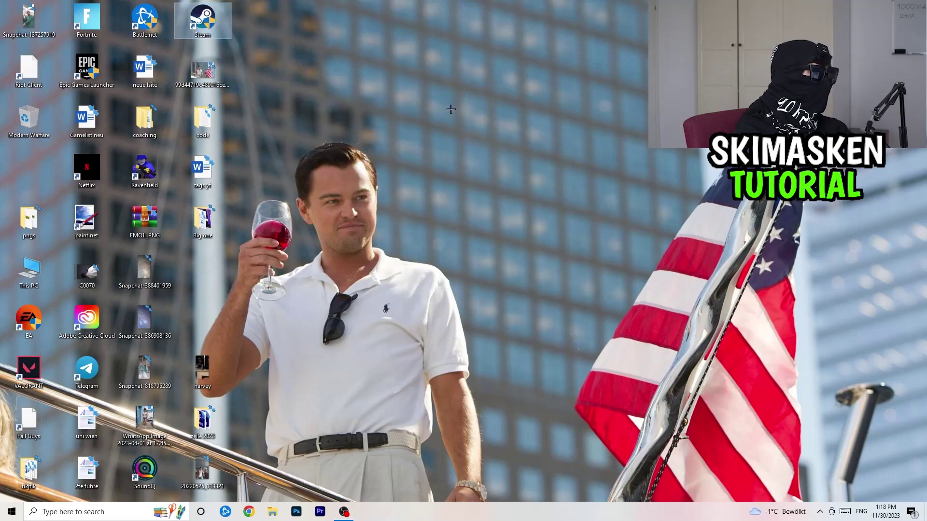
Step: Open the NVIDIA Control Panel and look through the display resolutions offered under Change resolution
right_click(554, 171)
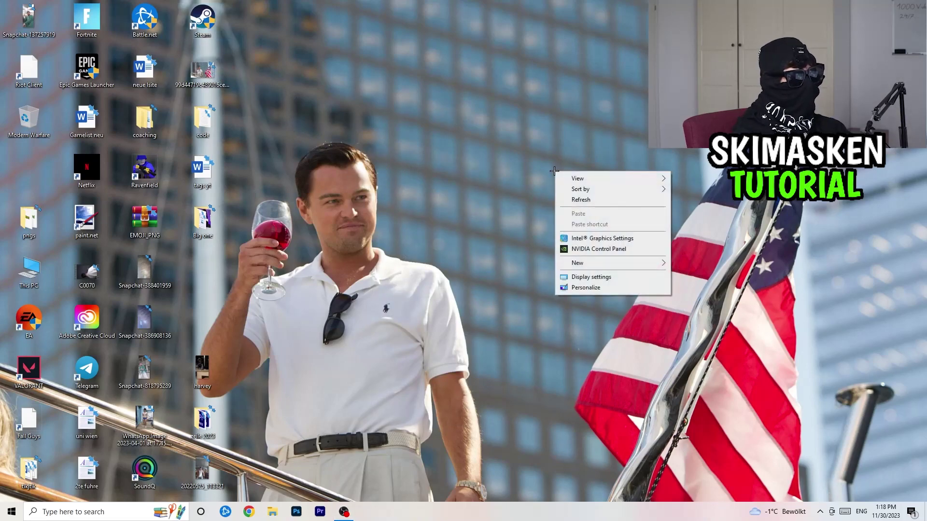
click(618, 248)
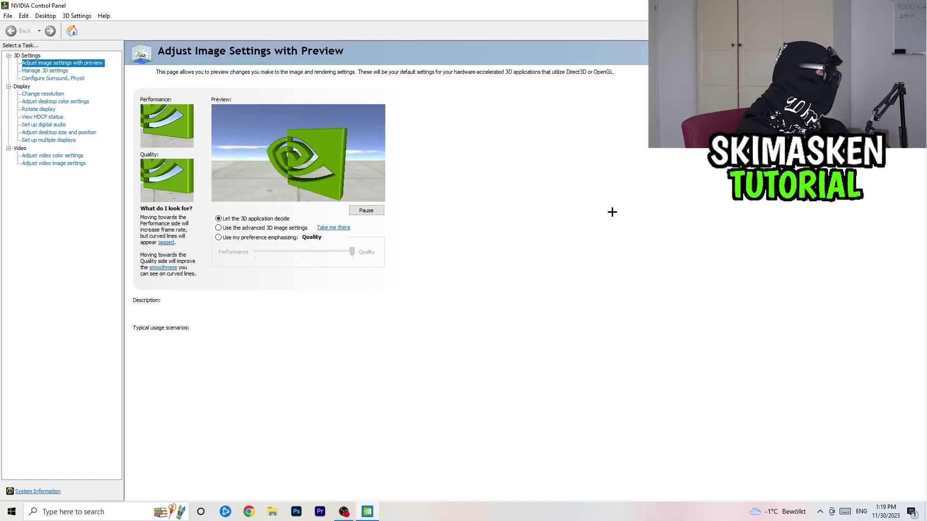
click(45, 95)
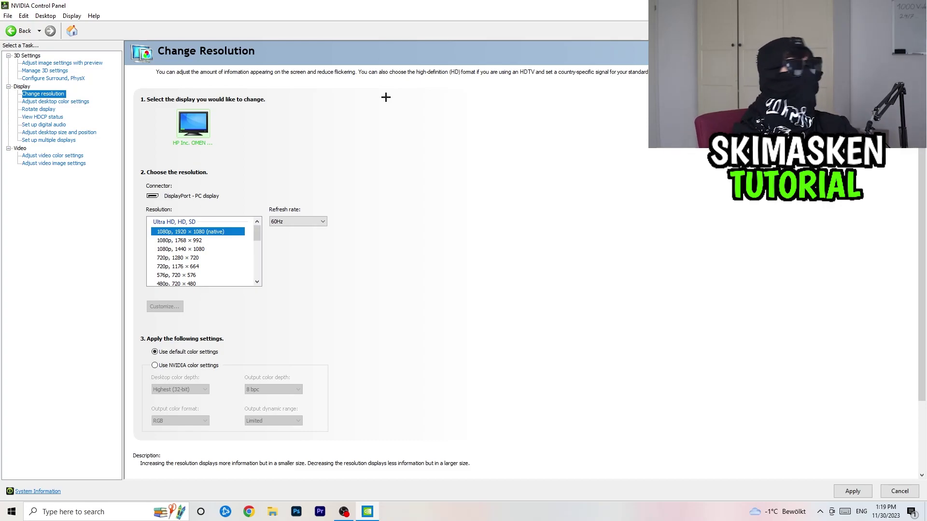
scroll(182, 251, down, 3)
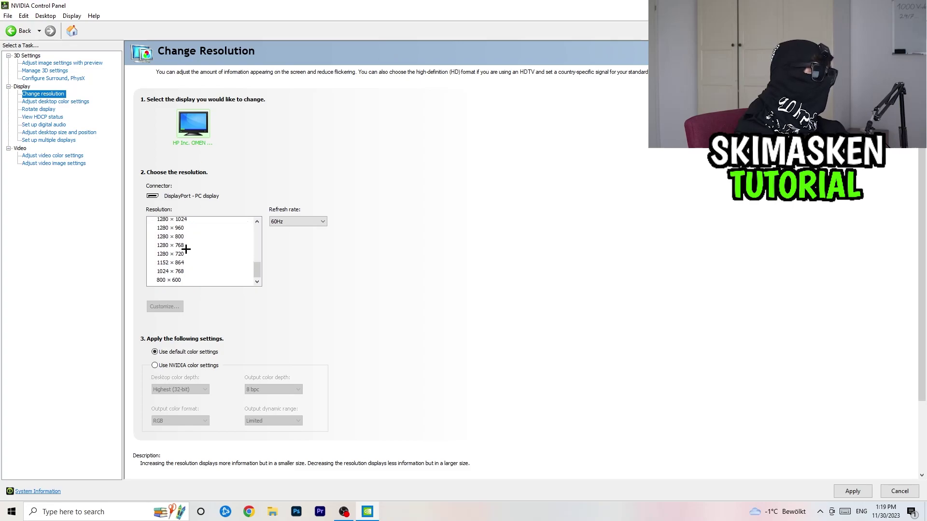
scroll(184, 259, up, 3)
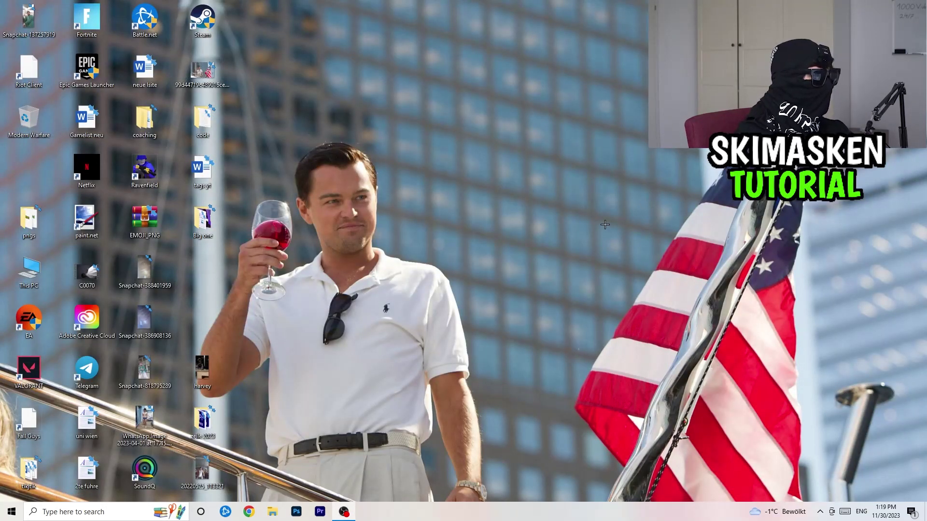
Step: Open the Windows Update page in the Windows settings to check the update status, and close the settings
click(11, 512)
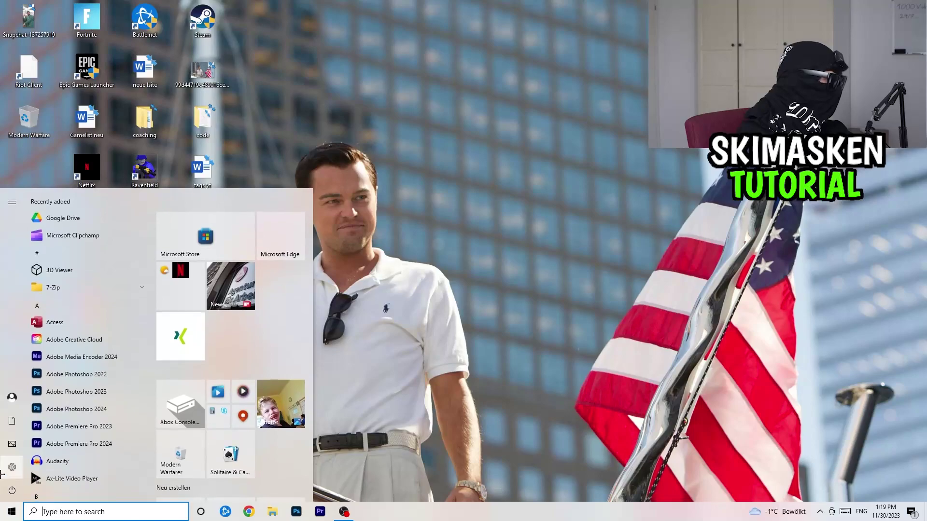
click(3, 469)
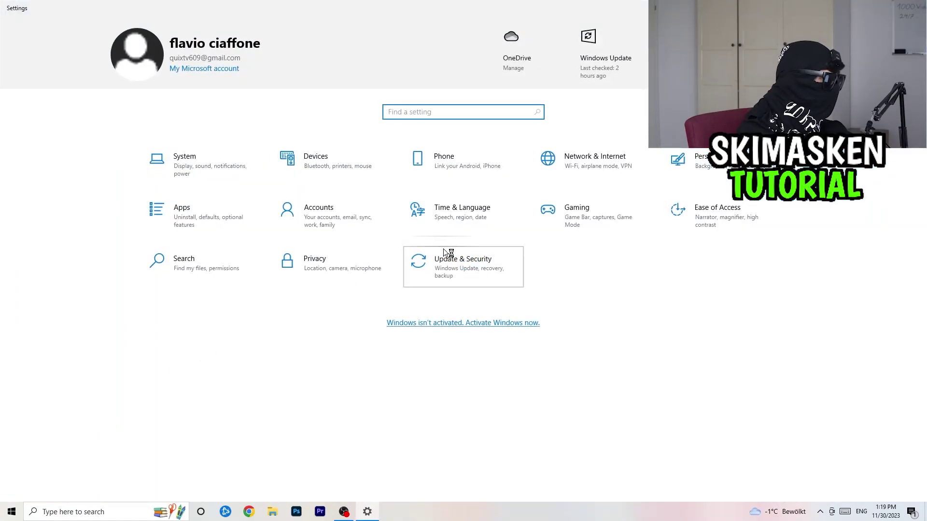
click(443, 248)
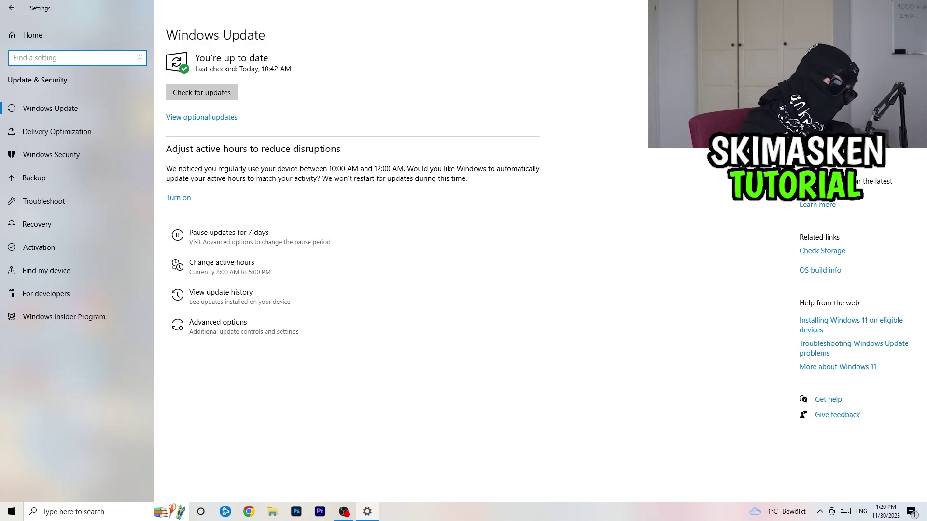
double_click(545, 7)
click(563, 63)
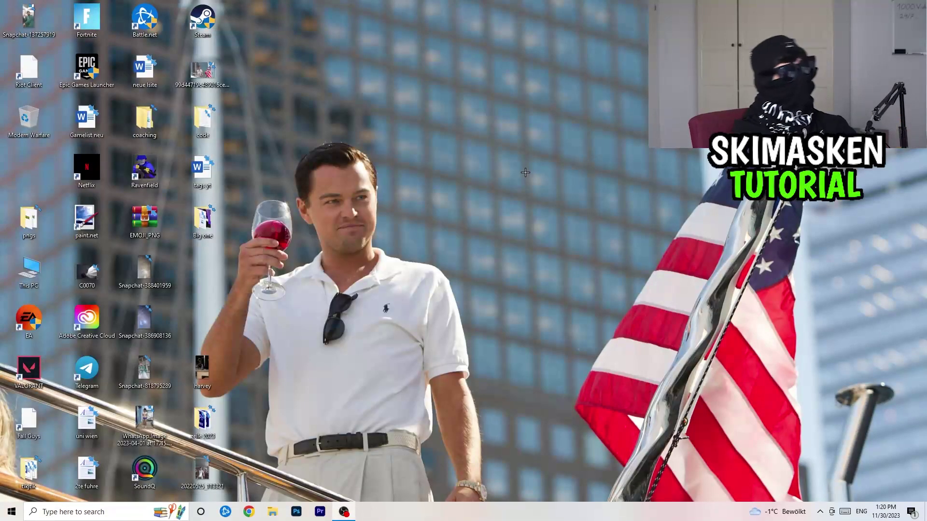